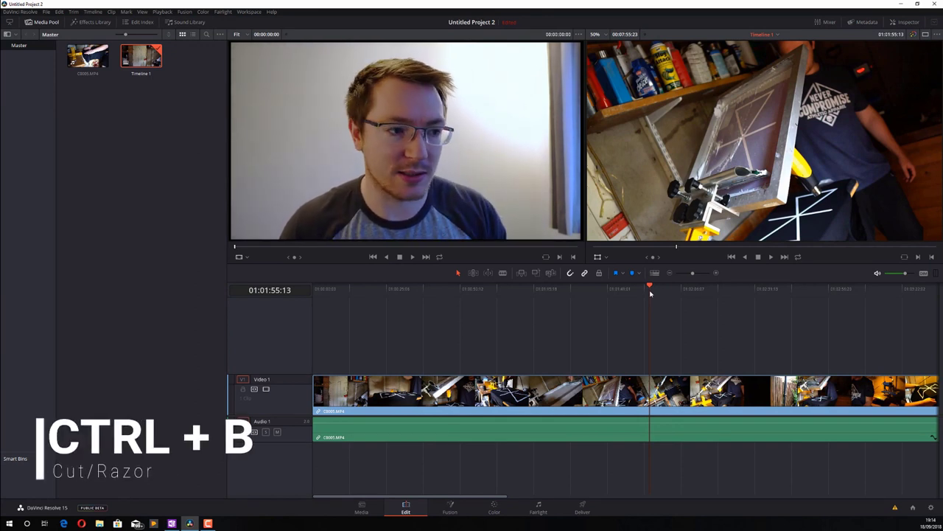
Razor the C0005.MP4 clip and its linked audio at 01:01:25:18.
click(563, 289)
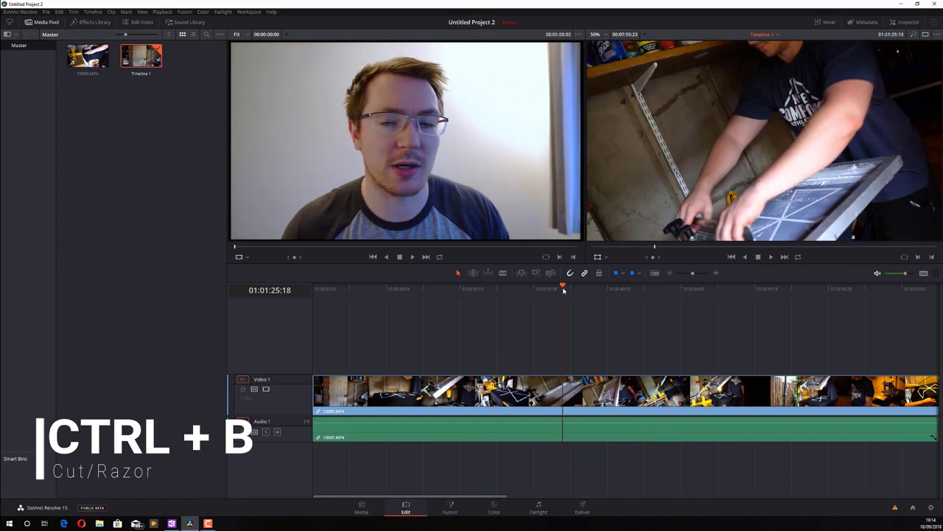
click(569, 400)
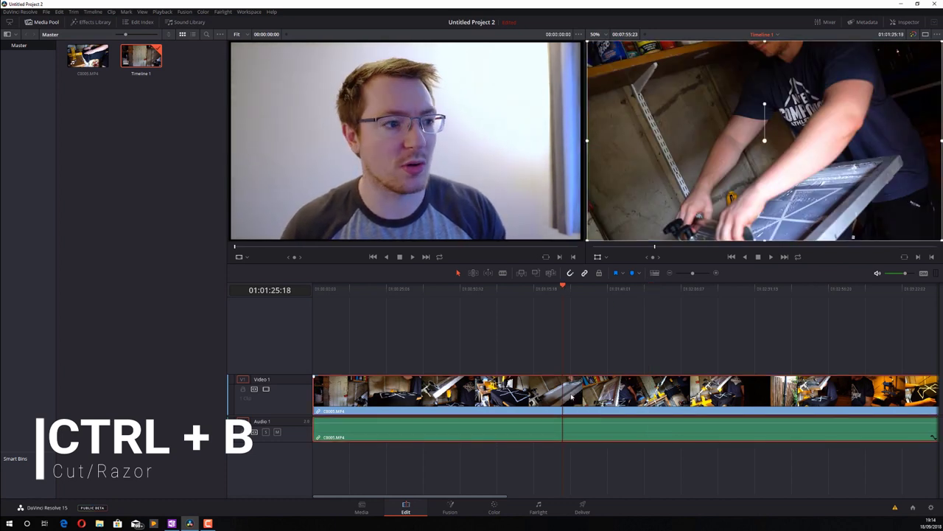
key(ctrl+b)
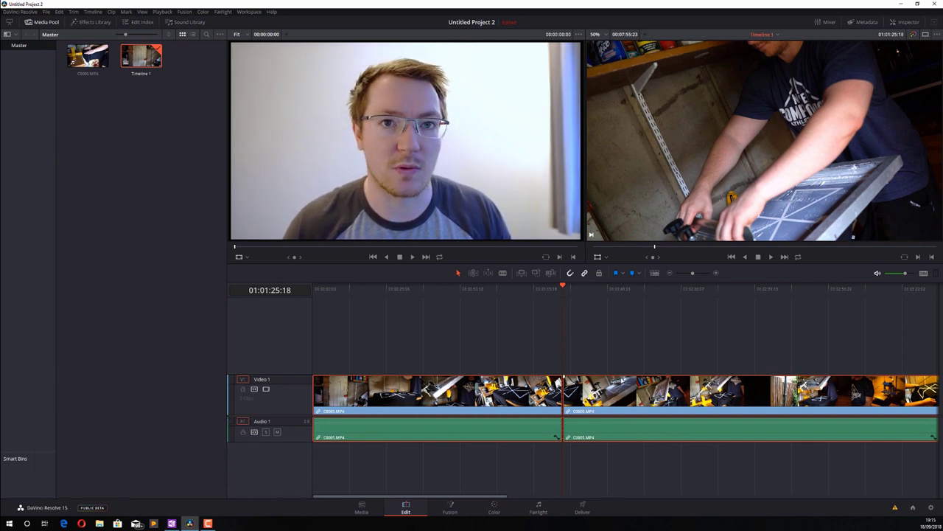
Play through the footage from 01:01:59:23 and razor the clip and audio at 01:02:17:17.
click(660, 289)
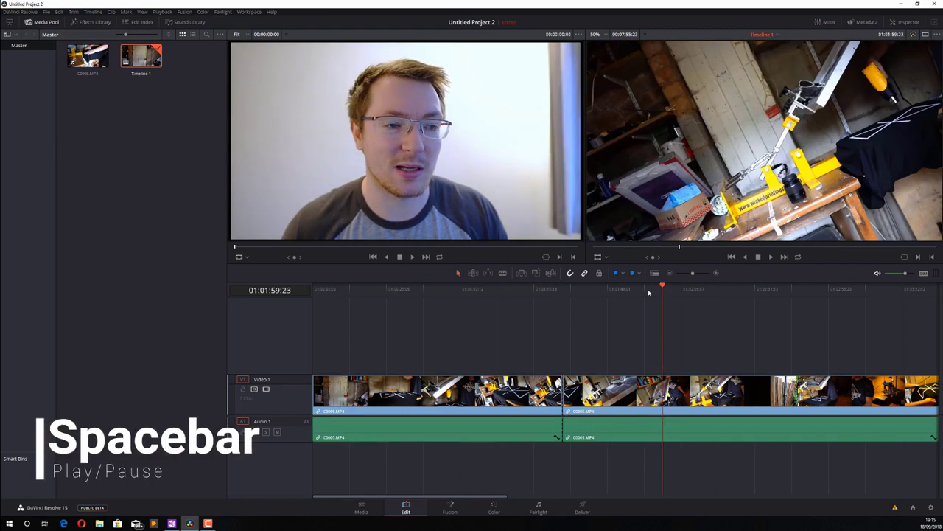
key(space)
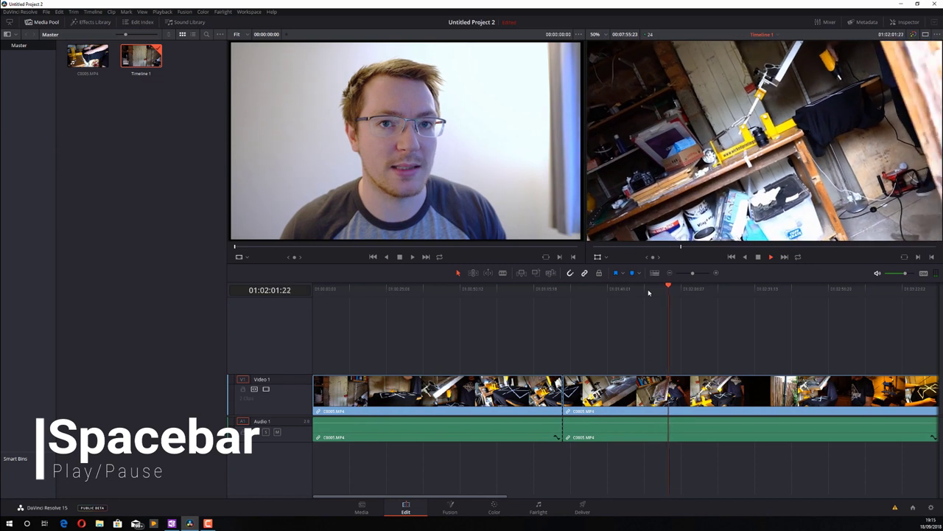
key(space)
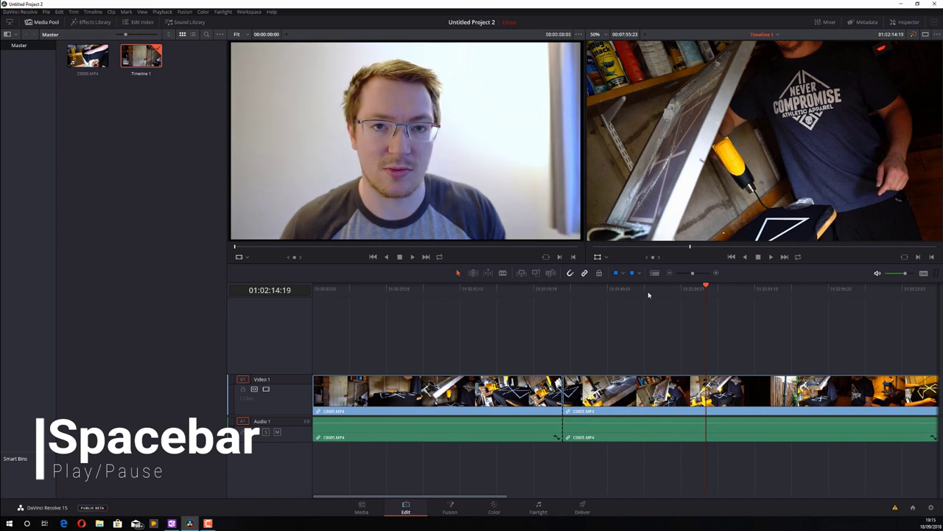
key(space)
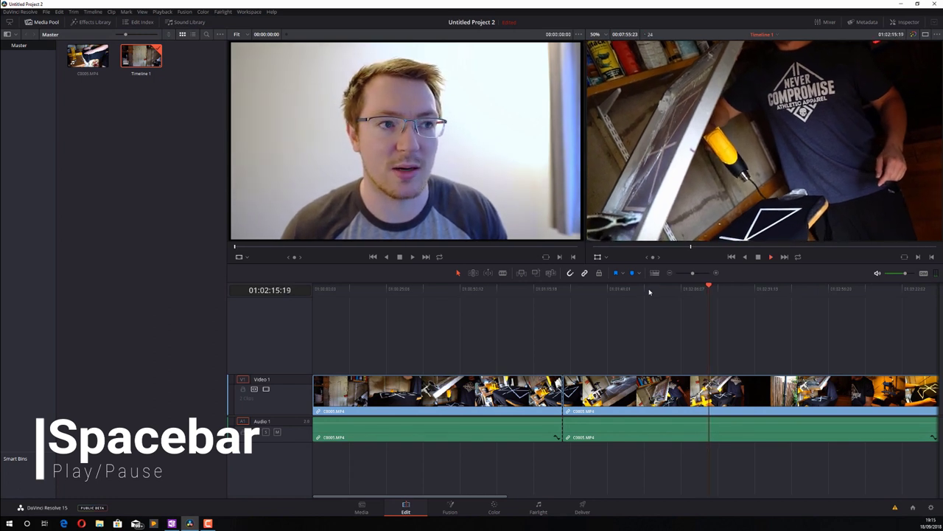
key(space)
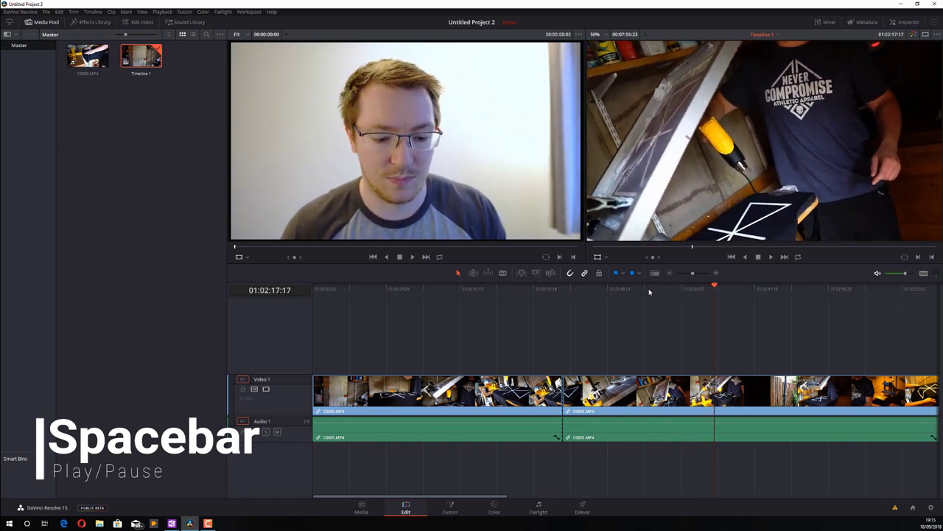
key(ctrl+b)
key(space)
key(space)
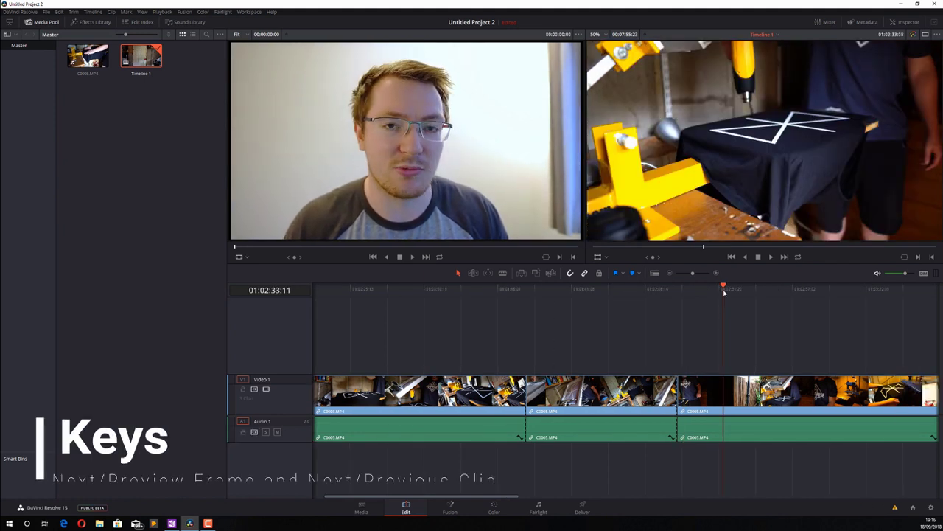
key(Right)
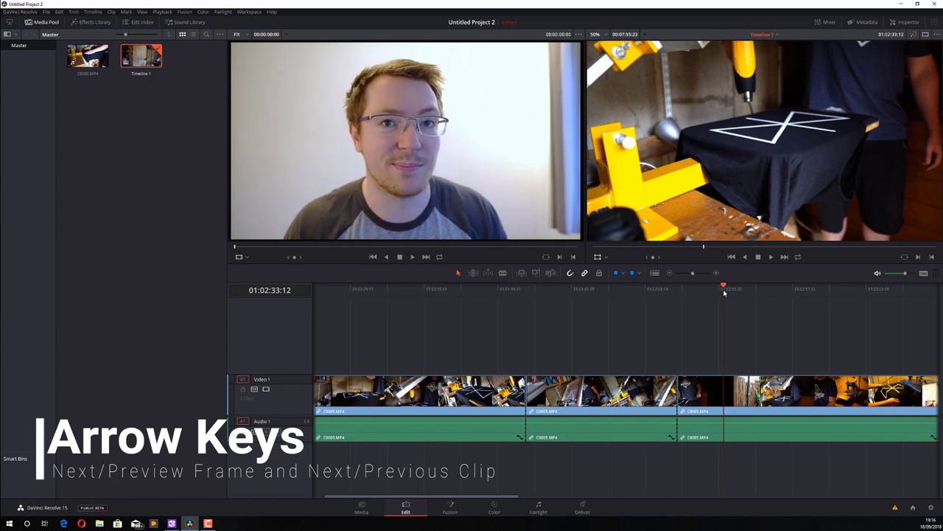
key(Right)
key(Right)
key(Right)
key(Right)
key(Right)
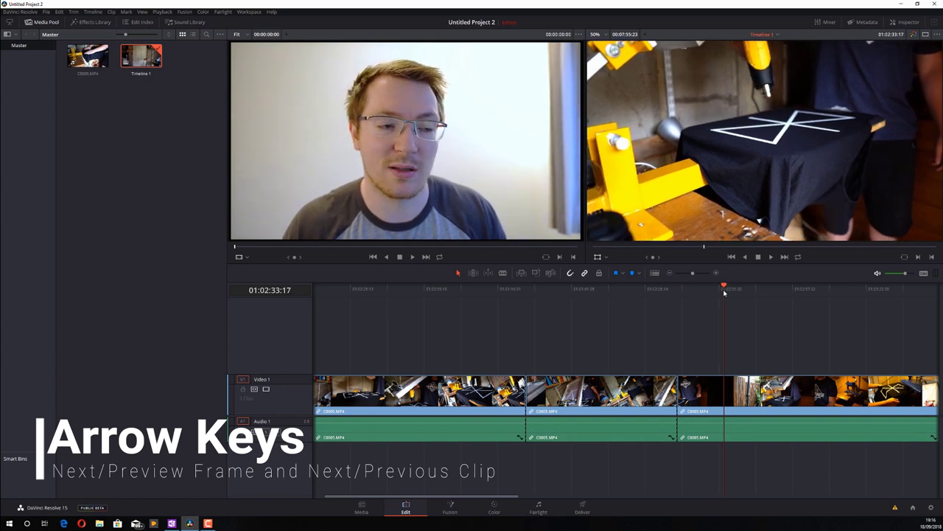
key(Left)
key(Left)
key(Left)
key(Left)
key(Left)
key(Left)
key(Left)
key(Left)
key(Left)
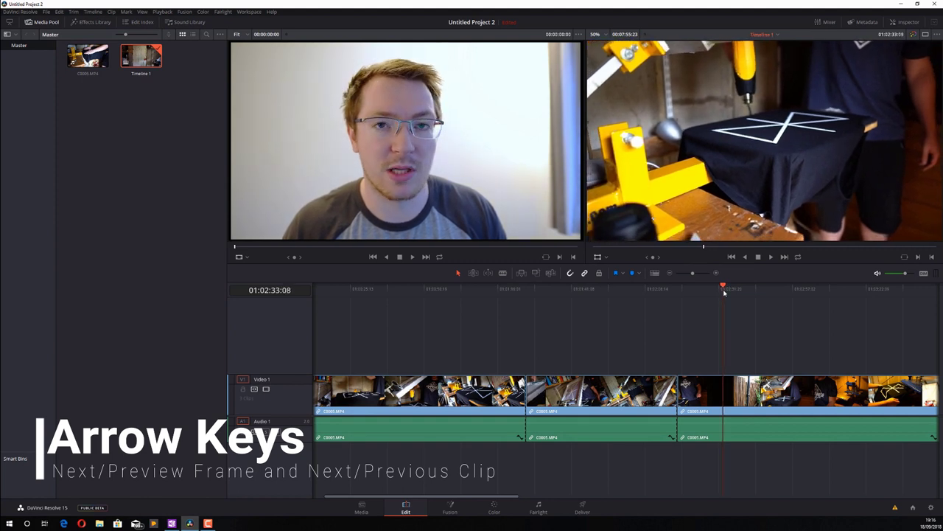
key(Up)
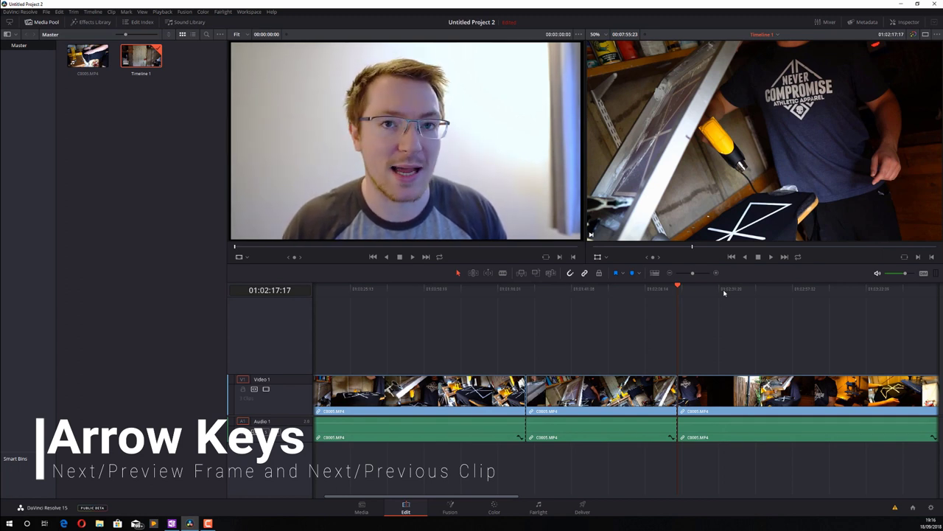
key(Down)
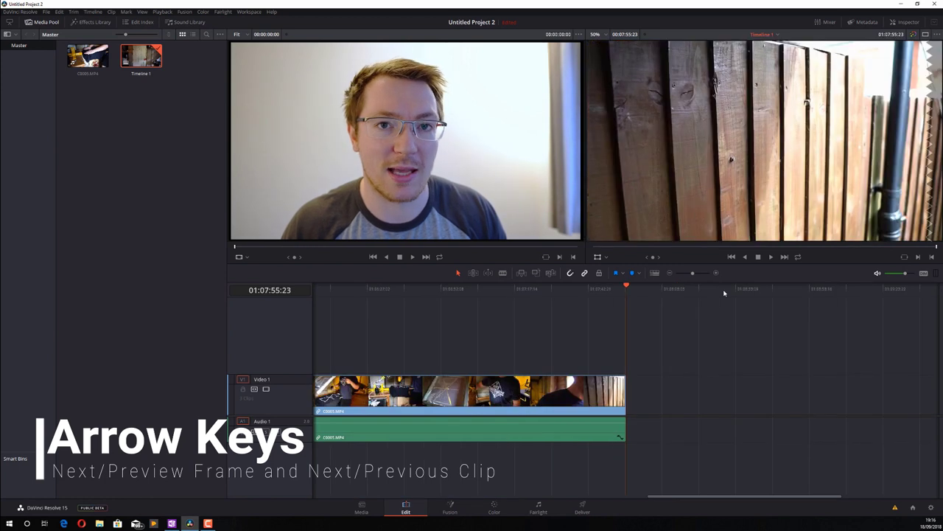
key(Home)
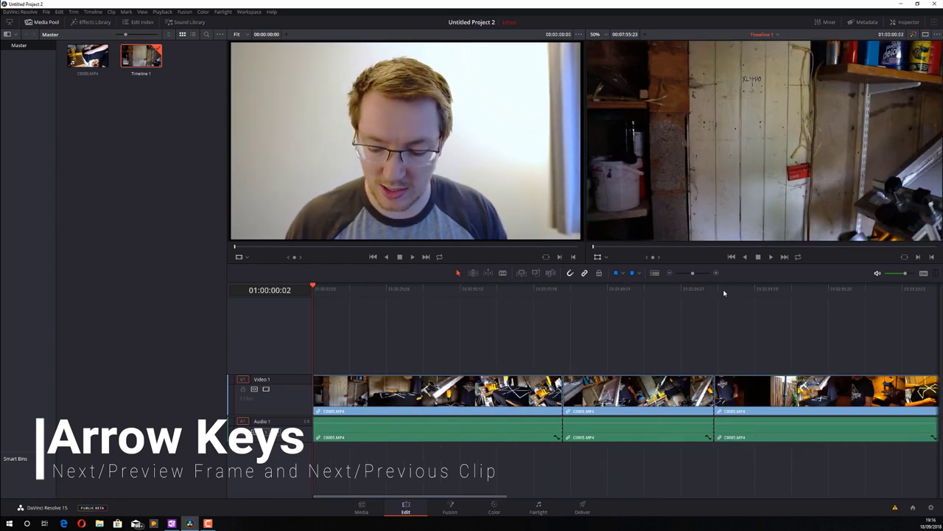
key(Right)
key(Right)
key(Right)
key(Right)
key(Right)
key(Right)
key(Right)
key(Right)
key(Right)
key(Right)
key(Right)
key(Right)
key(Right)
key(Right)
key(Right)
key(Right)
key(Right)
key(Right)
key(Right)
key(Right)
key(Right)
key(Right)
key(Right)
key(Right)
key(Right)
key(Right)
key(Right)
key(Right)
key(Right)
key(Right)
key(Right)
key(Right)
key(Right)
key(Right)
key(Right)
key(Right)
key(Right)
key(Right)
key(Right)
key(Right)
key(Right)
key(Right)
key(Right)
key(Right)
key(Right)
key(Right)
key(Right)
key(Right)
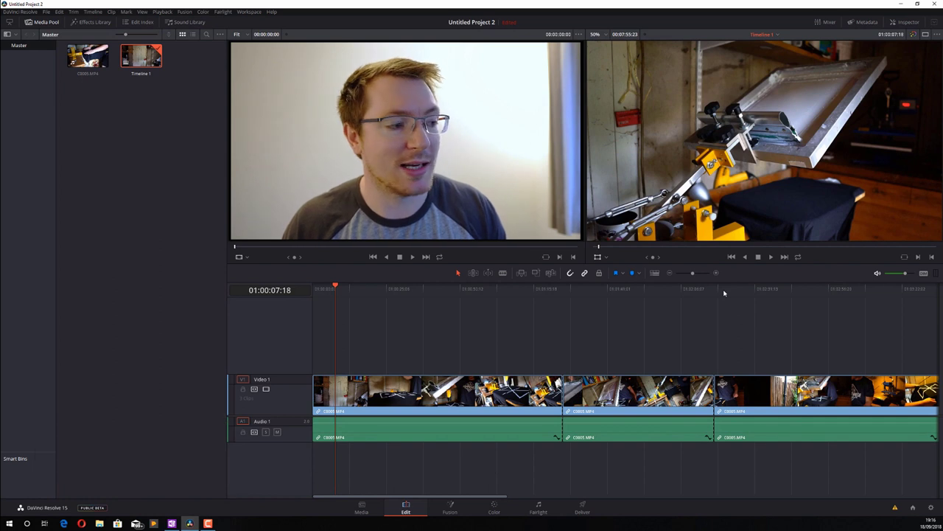
Play near the start, step to 01:00:12:00, and razor the clip and audio there.
key(space)
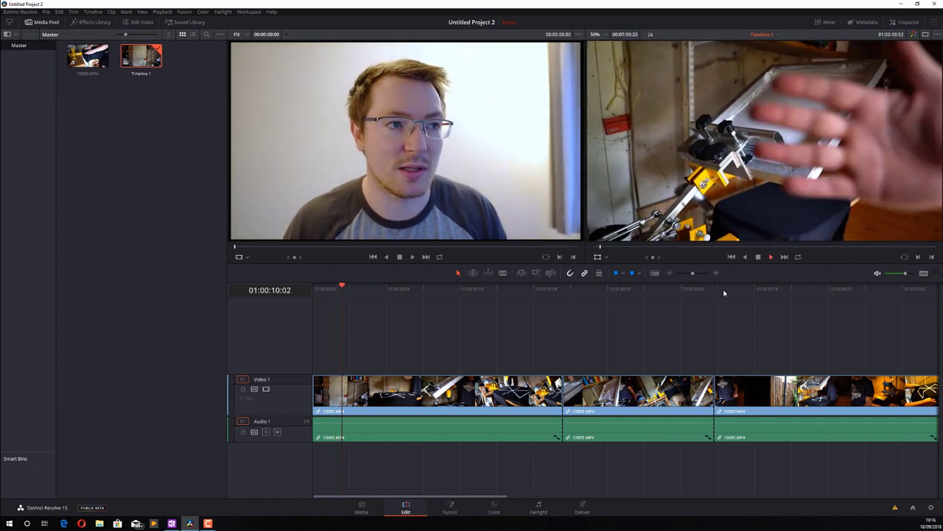
key(space)
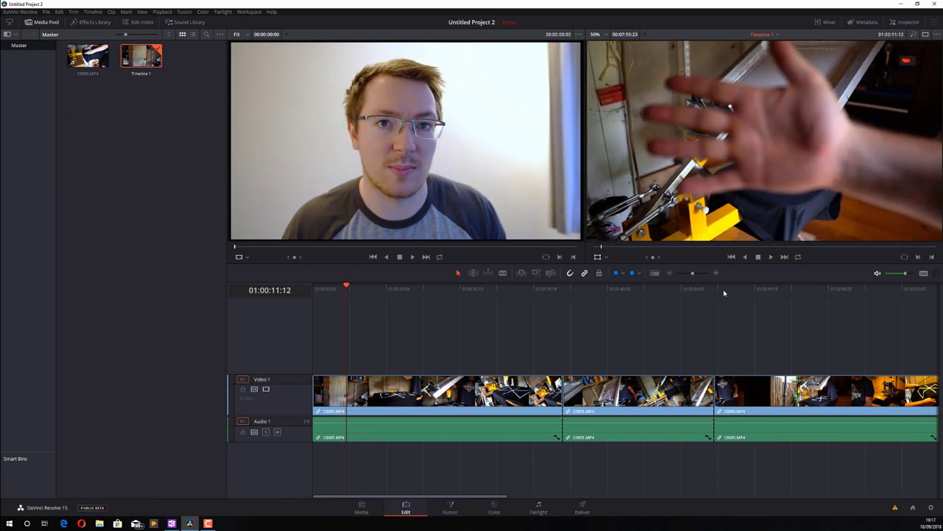
key(Right)
key(Right)
key(Right)
key(Right)
key(Right)
key(Right)
key(Right)
key(Right)
key(Right)
key(Right)
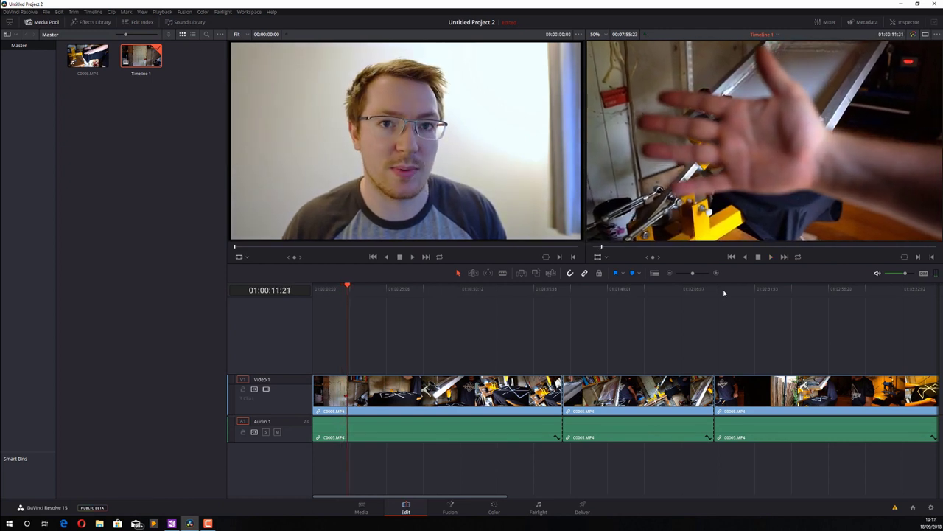
key(Right)
key(Right)
key(ctrl+b)
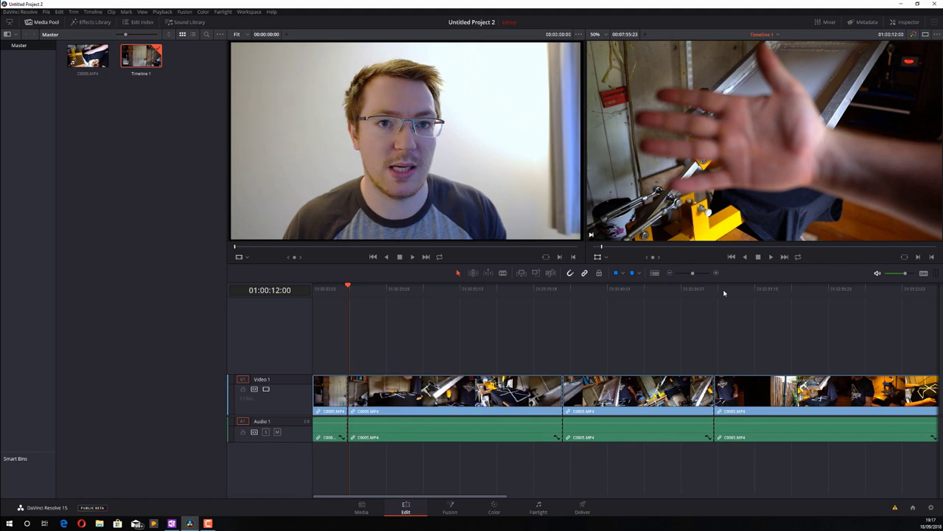
key(space)
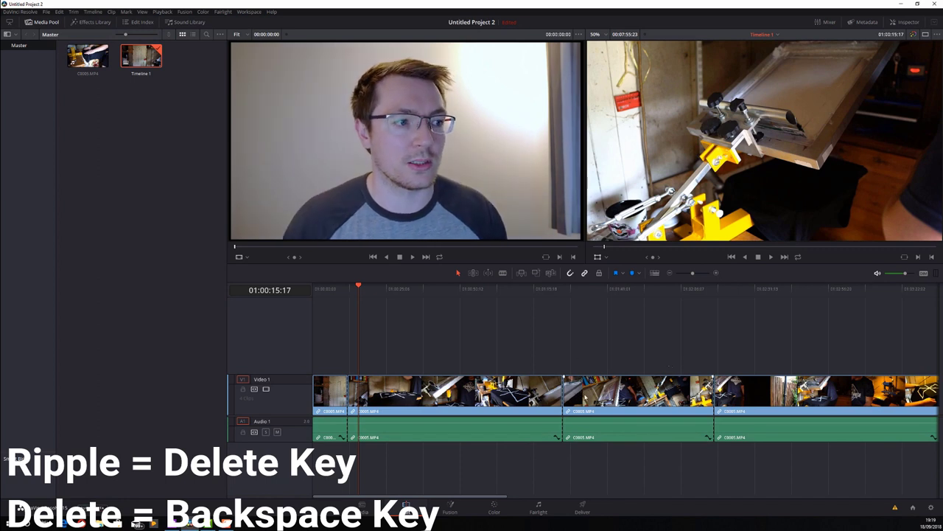
Ripple-delete the middle clip so the remaining pieces close up without a gap.
click(616, 398)
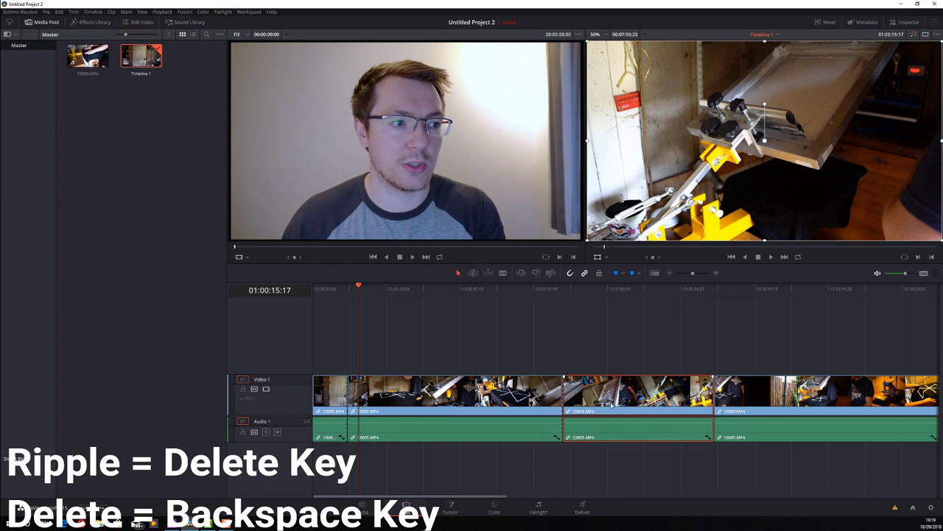
key(BackSpace)
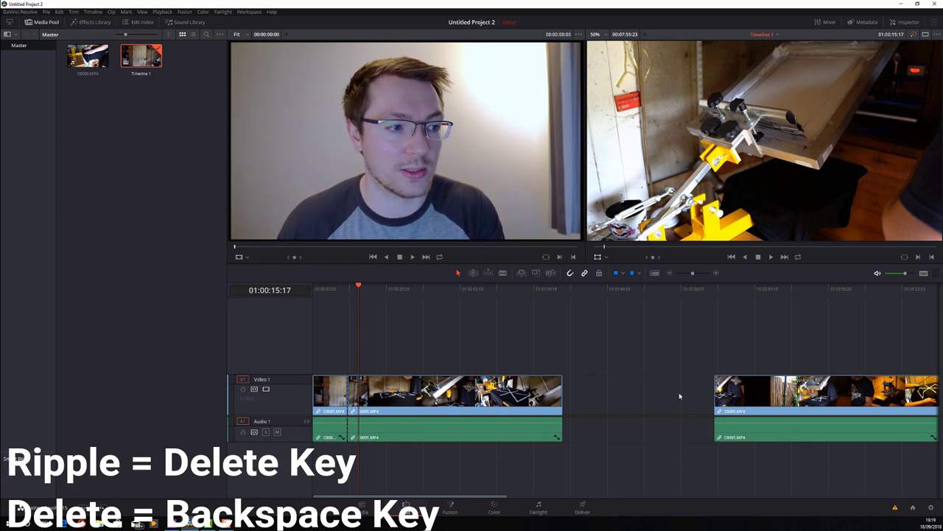
key(ctrl+z)
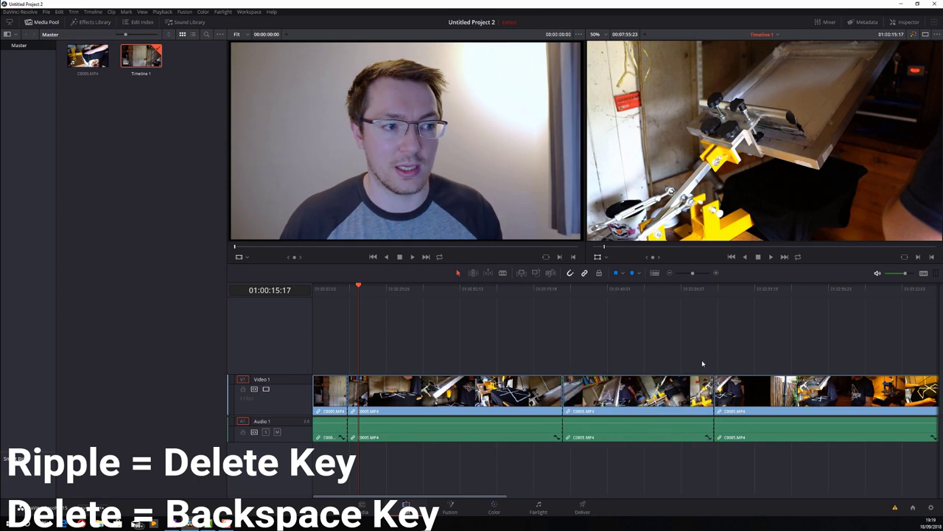
click(668, 396)
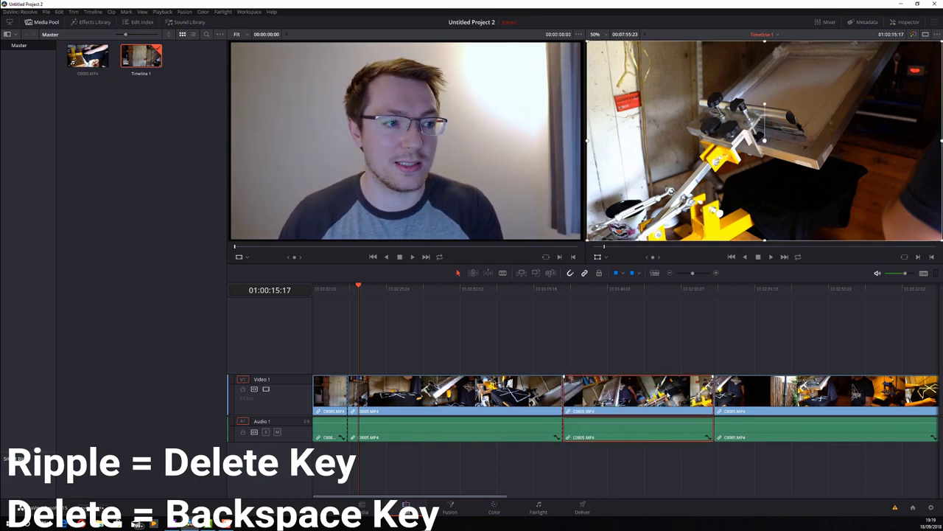
key(Delete)
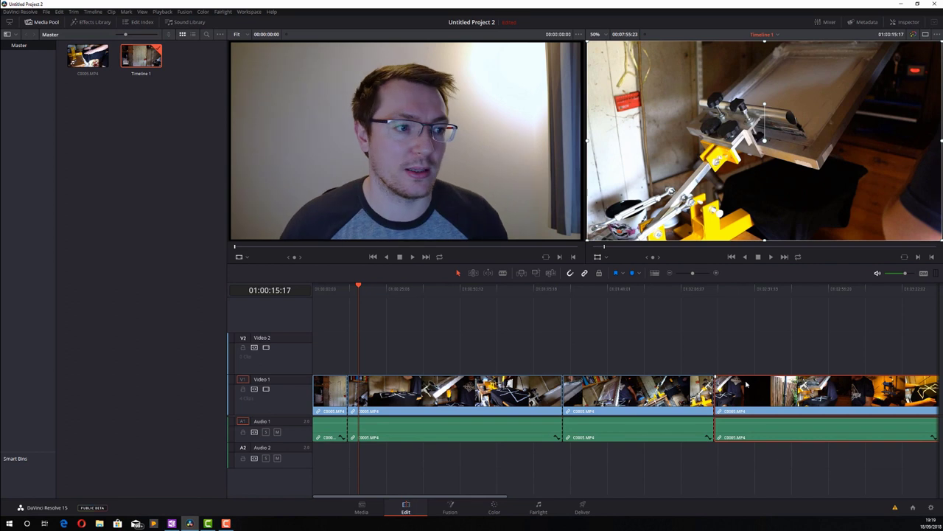
Lift the last clip onto Video 2, delete the Video 1 clip beneath it, and play.
drag(746, 384, 724, 355)
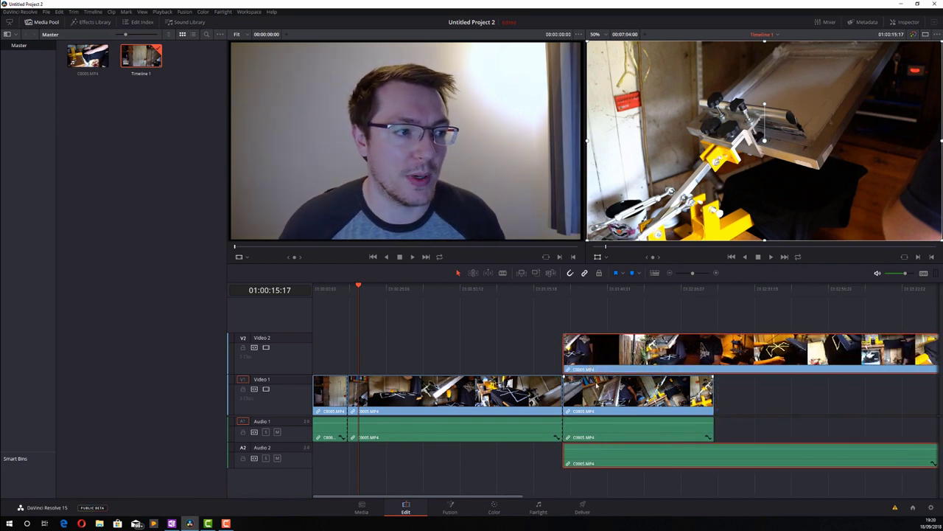
click(603, 405)
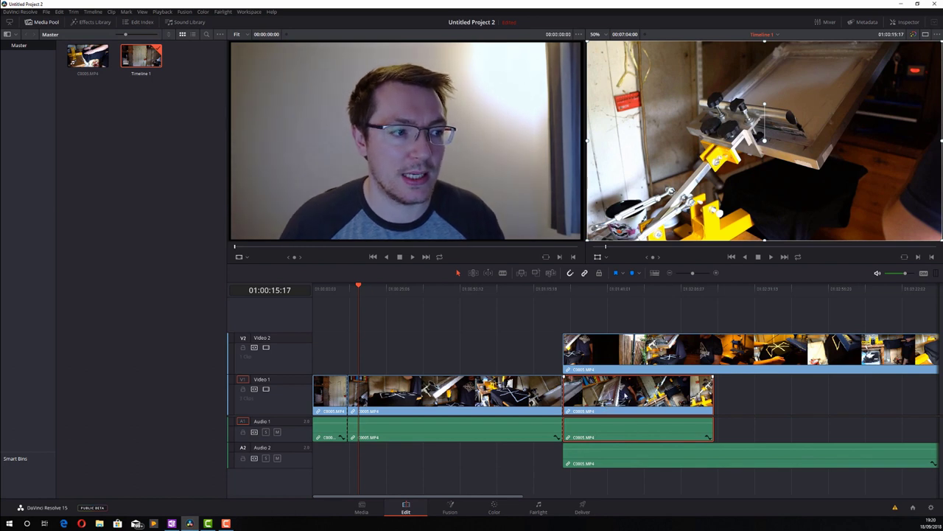
key(Delete)
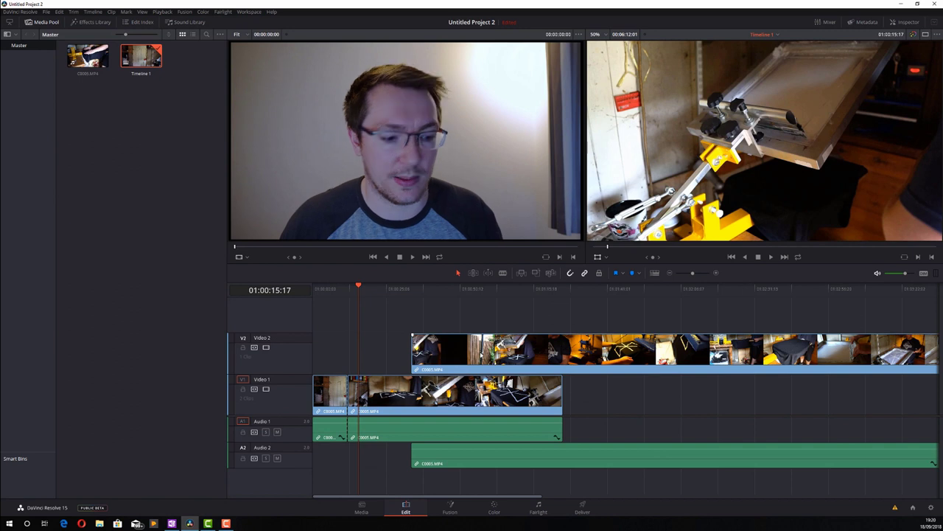
key(ctrl+z)
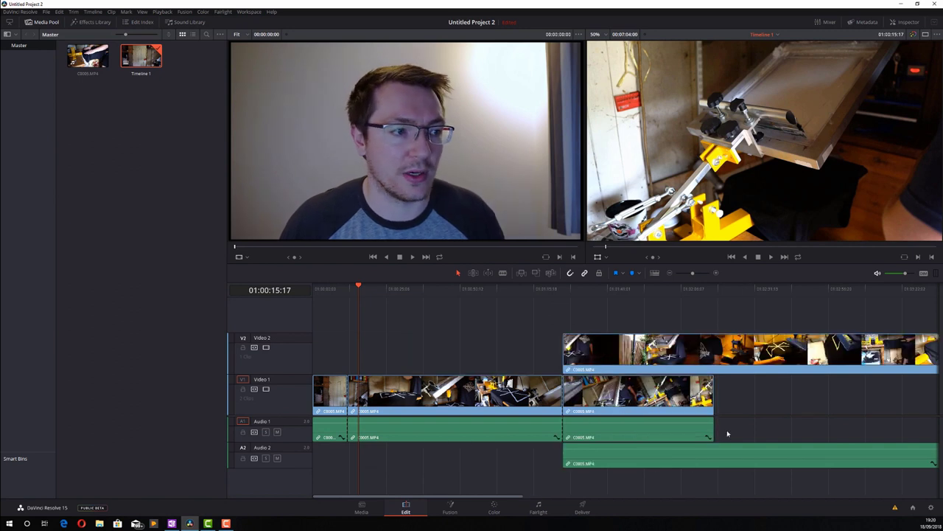
click(629, 406)
key(BackSpace)
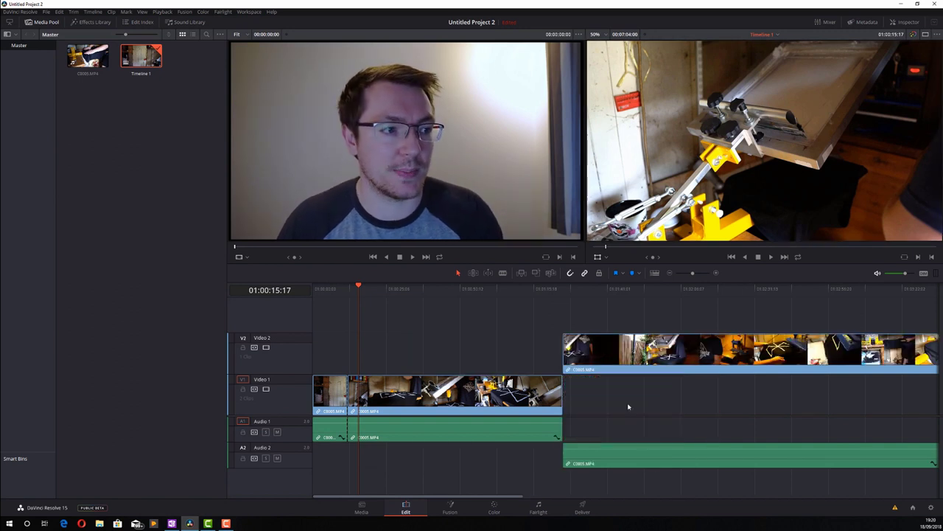
click(539, 293)
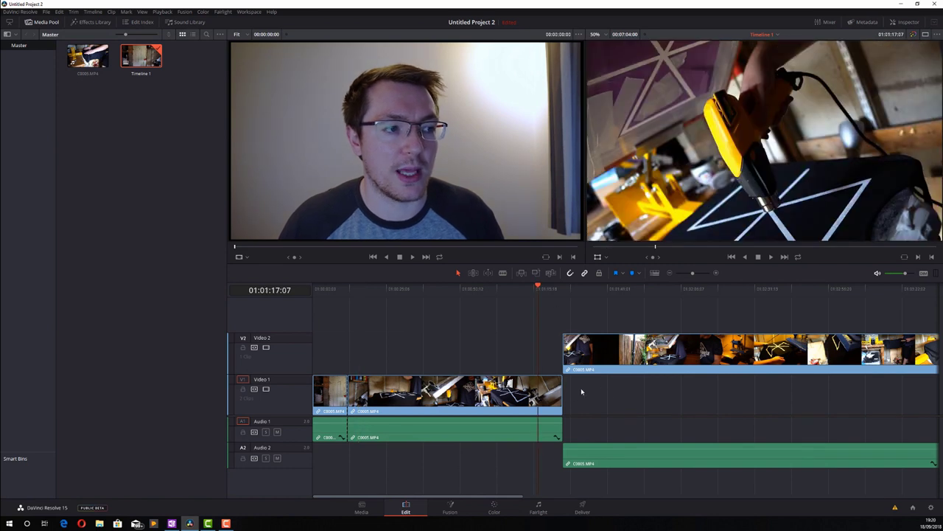
key(space)
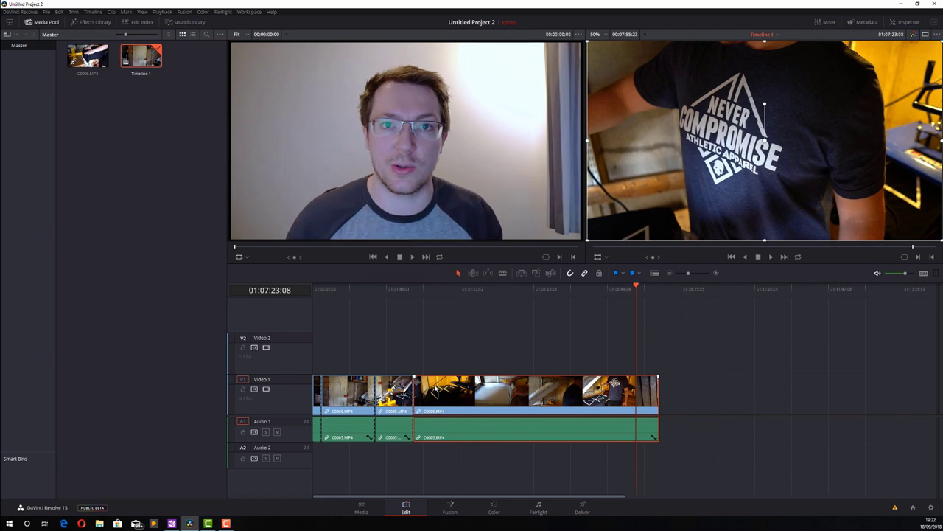
Cut out the first two sections around 01:02:33 and lift them onto Video 2.
click(425, 290)
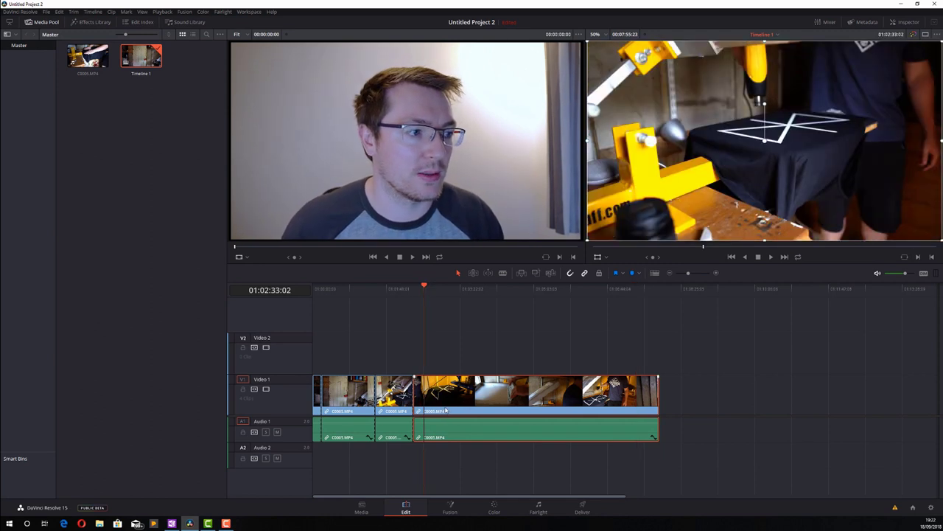
click(427, 289)
key(ctrl+b)
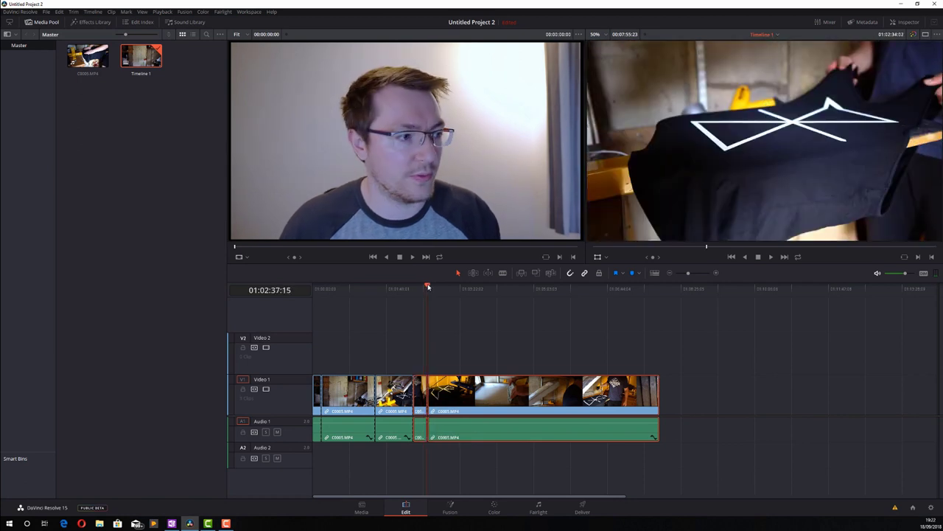
drag(438, 288, 474, 289)
key(ctrl+b)
key(ctrl+b)
click(437, 396)
drag(437, 395, 440, 353)
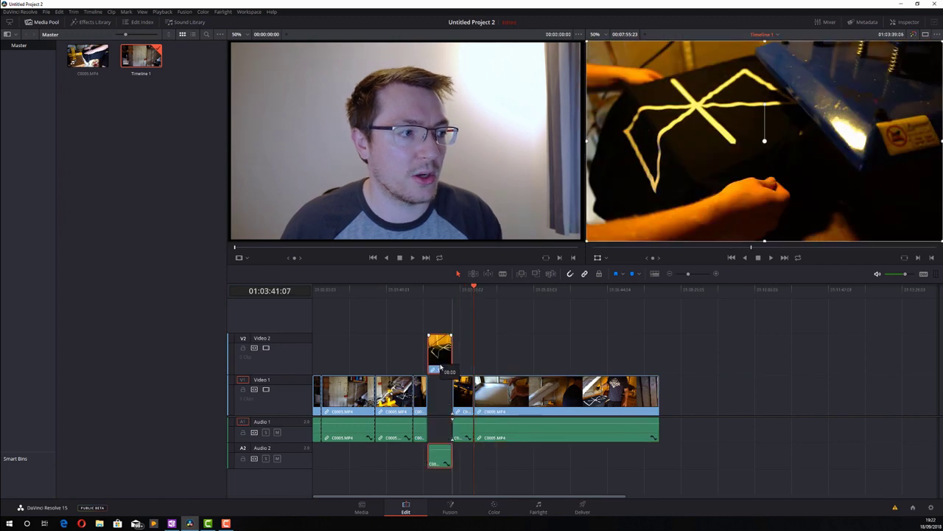
click(493, 289)
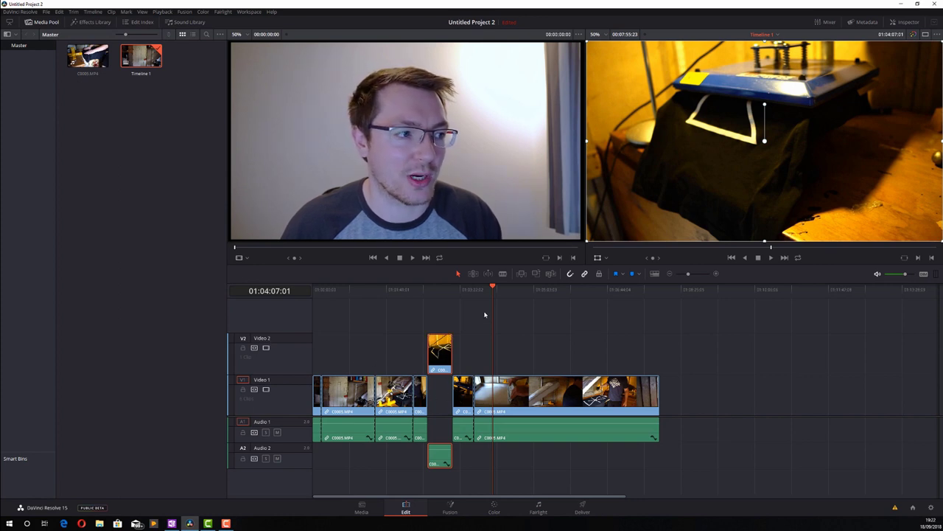
key(ctrl+b)
click(513, 289)
drag(476, 391, 483, 352)
Cut out the third and fourth sections and lift them onto Video 2.
drag(514, 315, 530, 315)
click(557, 410)
key(ctrl+b)
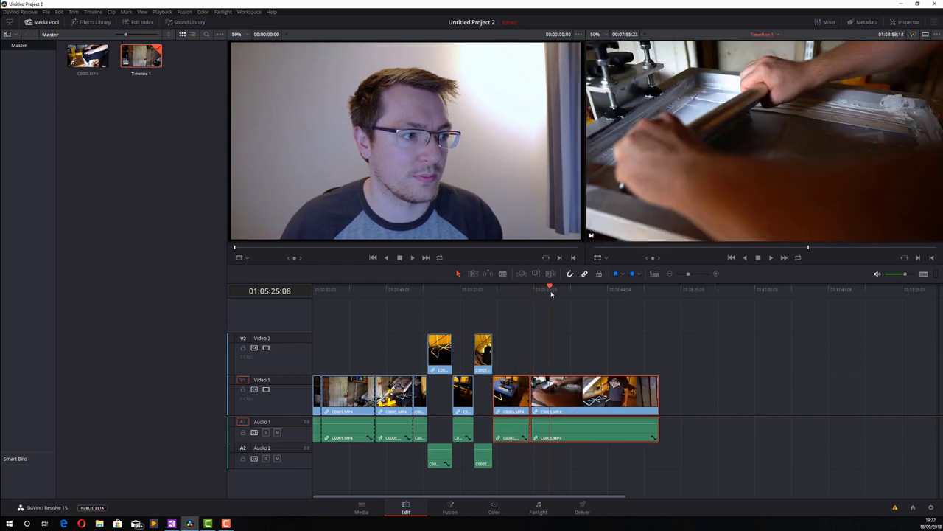
click(551, 359)
key(ctrl+b)
drag(540, 393, 540, 352)
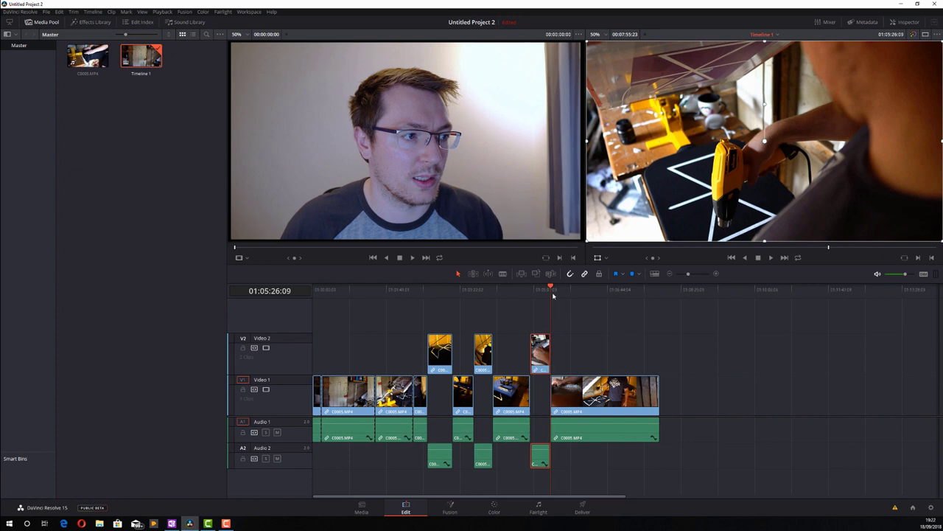
click(575, 291)
key(ctrl+b)
click(616, 392)
click(601, 291)
click(612, 291)
key(ctrl+b)
click(595, 395)
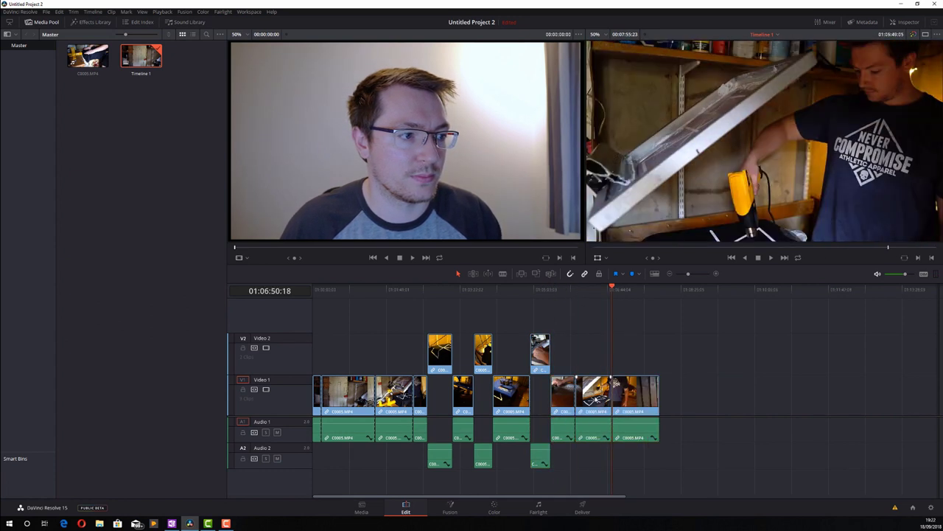
drag(595, 395, 598, 361)
click(657, 355)
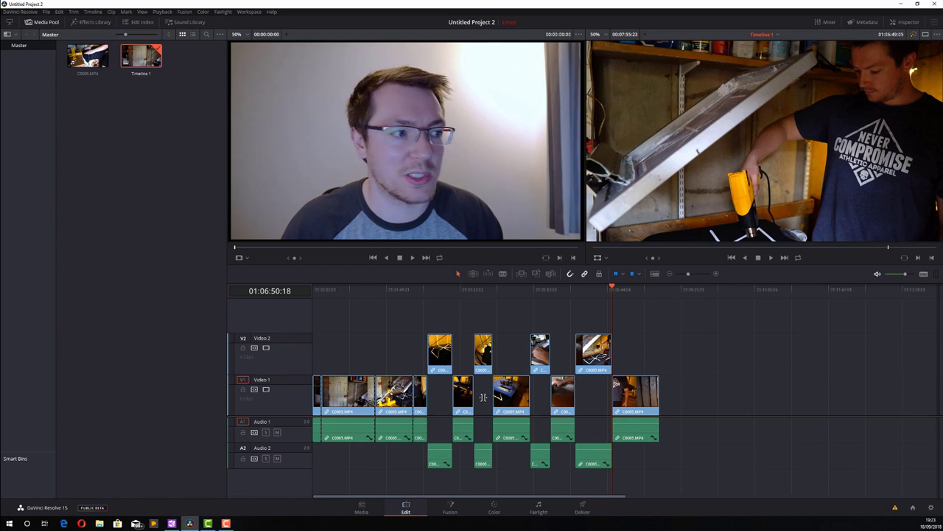
Select all four lifted clips on Video 2 and ripple-delete them.
drag(713, 353, 408, 346)
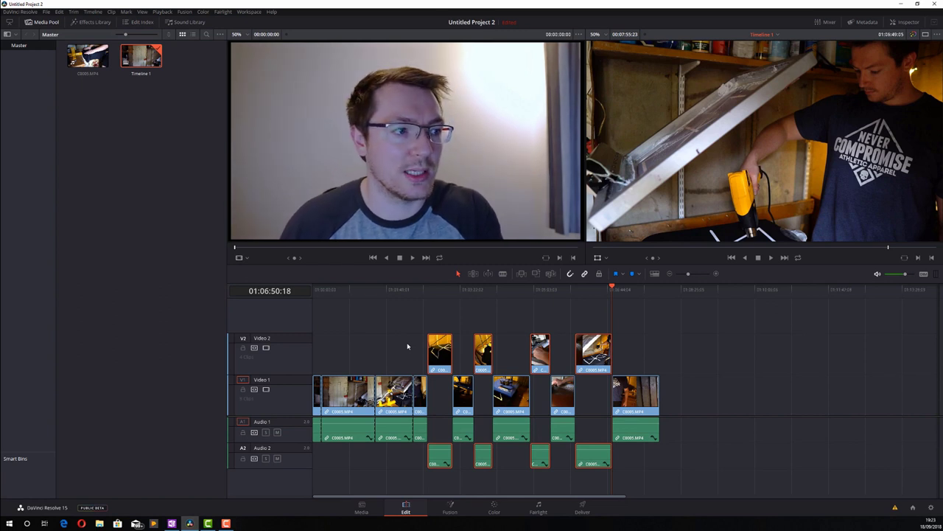
key(Delete)
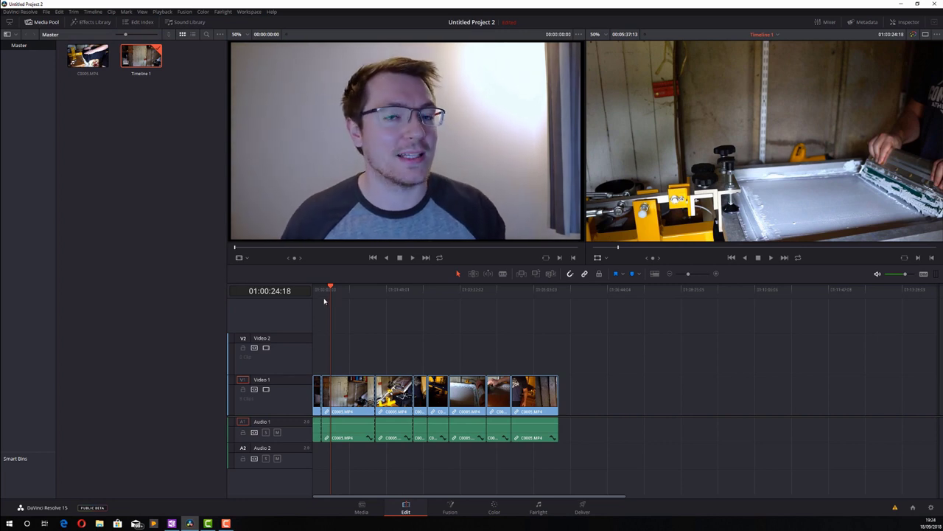
click(535, 402)
drag(530, 406, 536, 358)
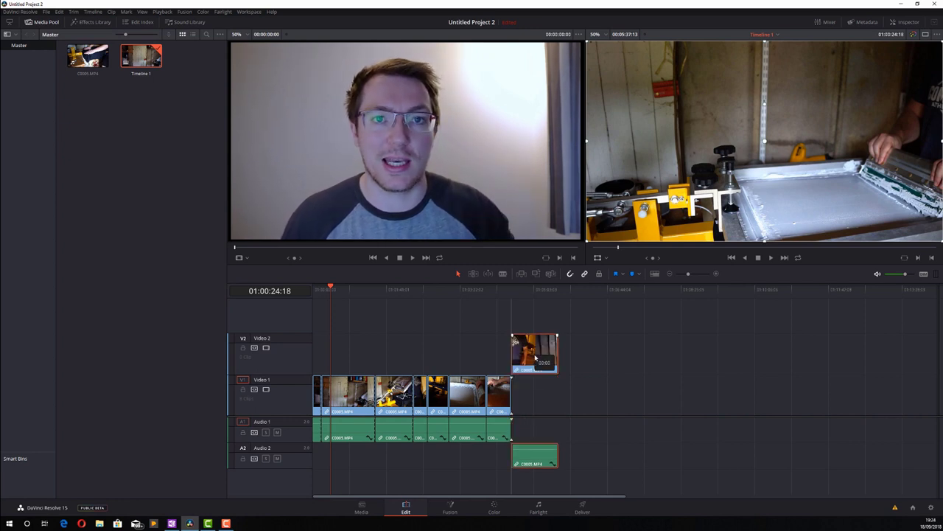
drag(536, 358, 413, 348)
click(374, 290)
click(366, 289)
key(space)
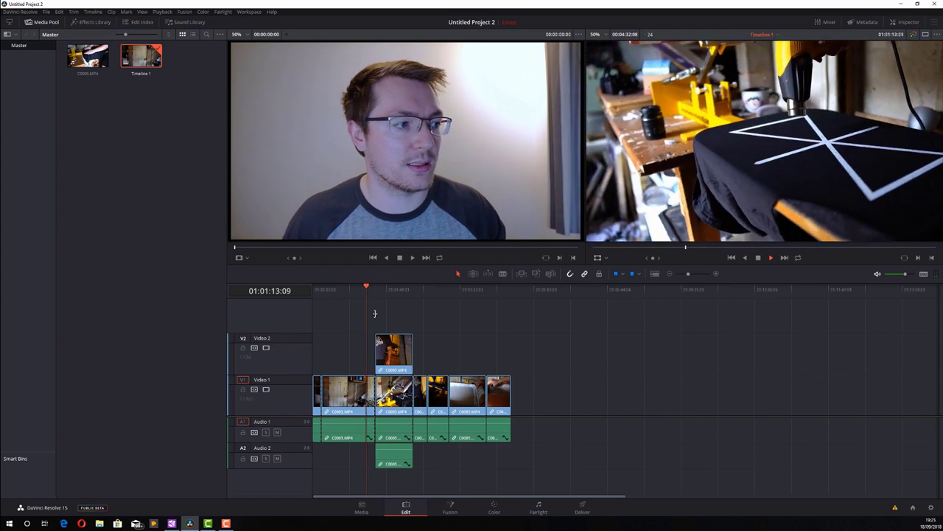
click(375, 289)
click(716, 273)
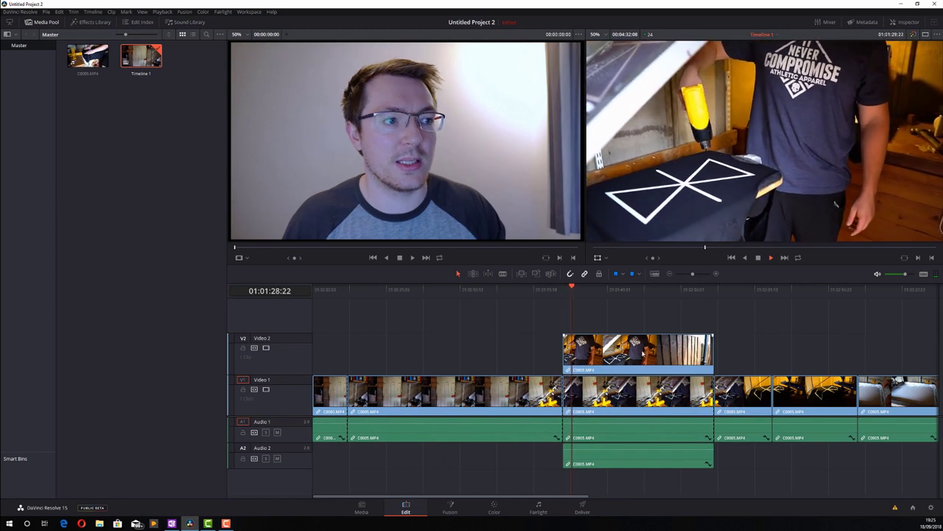
click(617, 396)
click(614, 352)
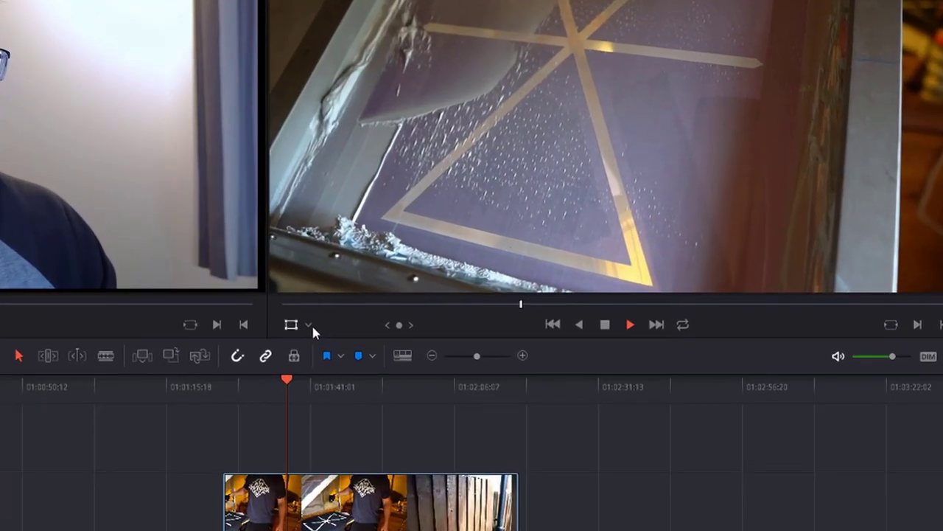
Switch the viewer to Transform mode and drag the overlay inset to the bottom-left corner.
click(561, 267)
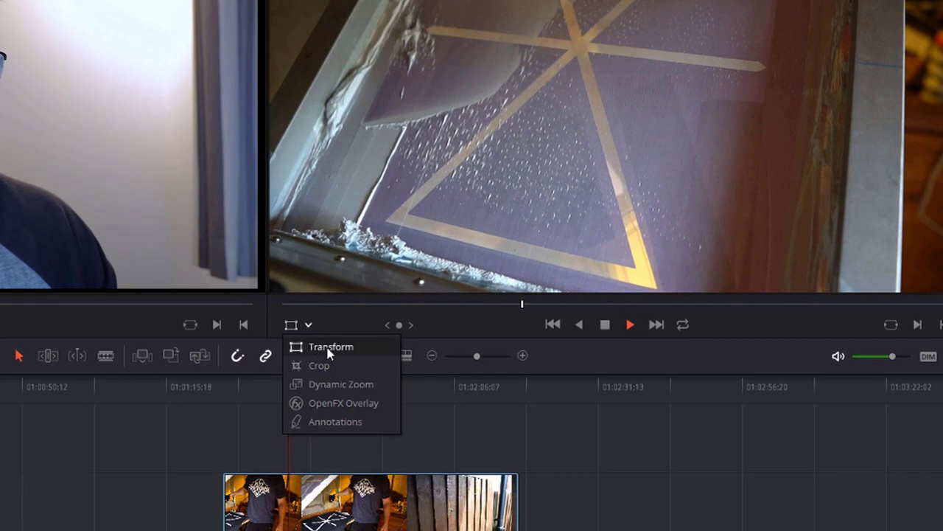
click(342, 354)
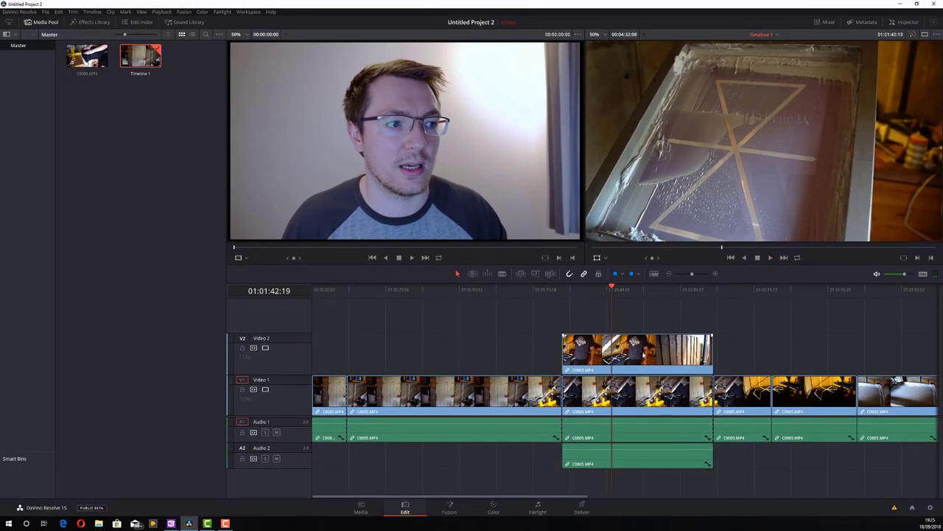
click(637, 346)
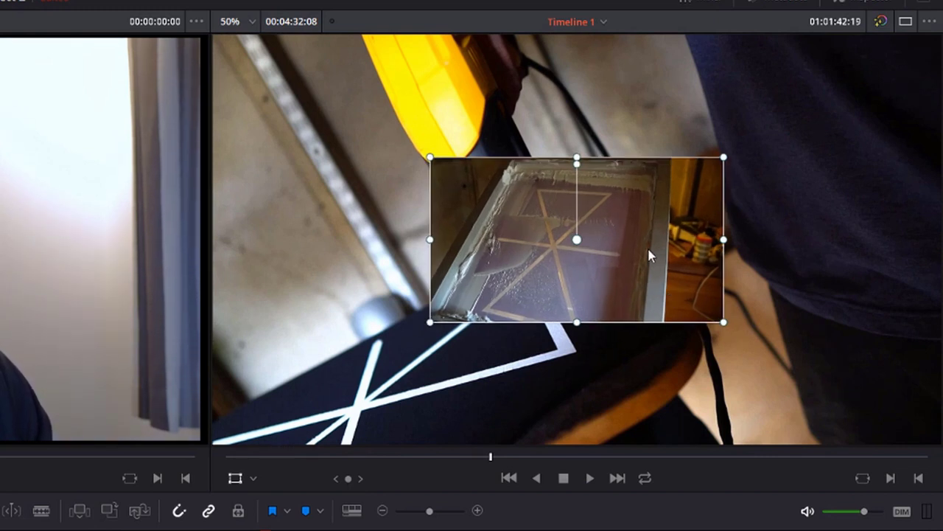
drag(619, 264, 431, 371)
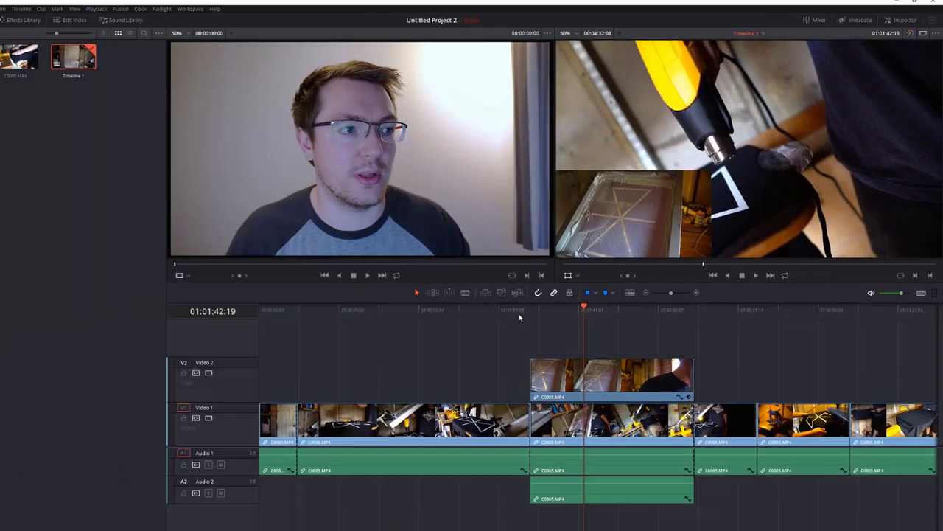
click(521, 313)
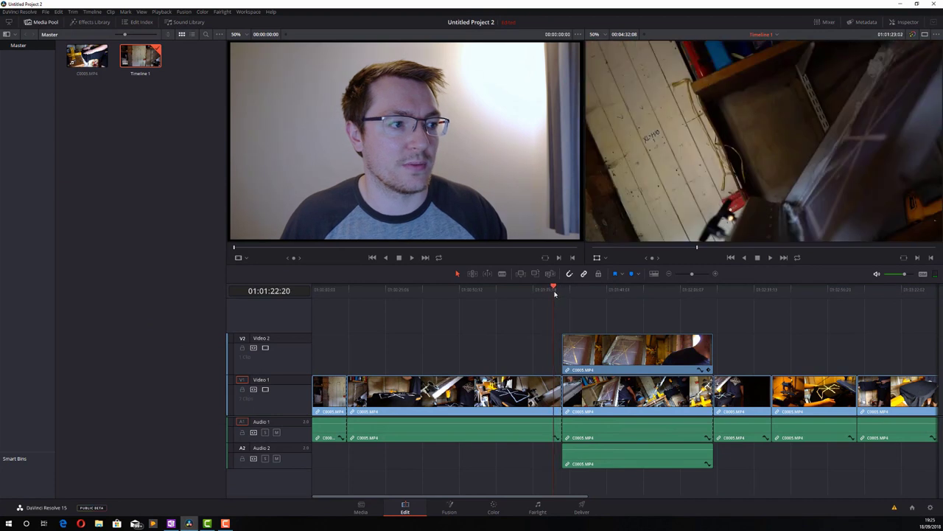
key(space)
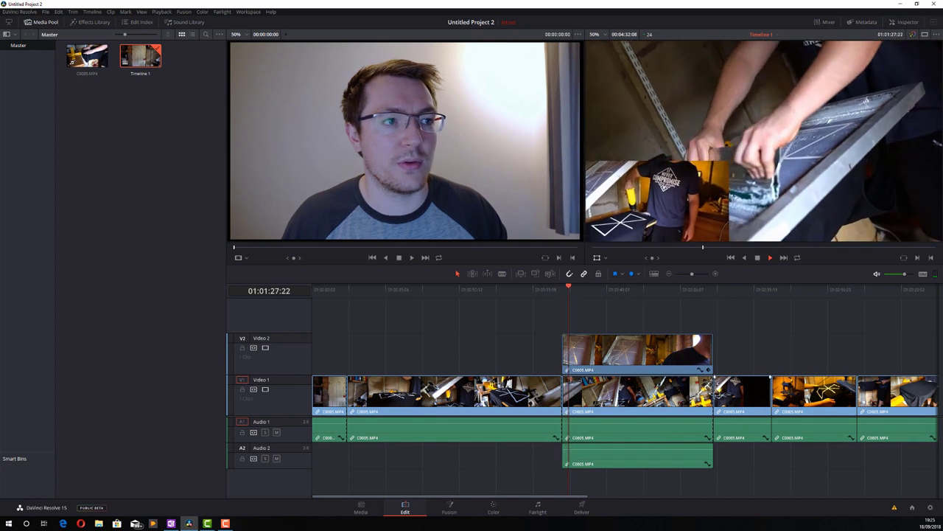
click(620, 364)
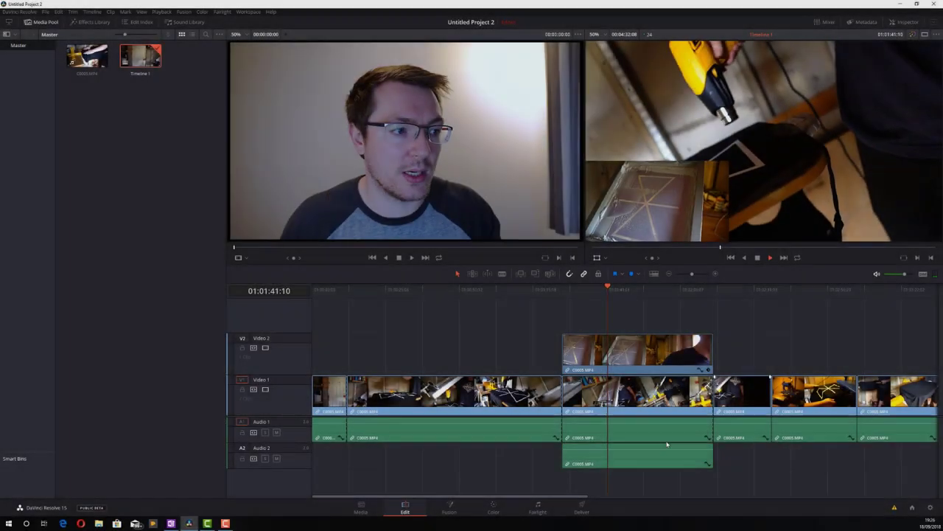
Delete only the overlay's audio from Audio 2, keeping its picture on Video 2.
click(638, 463)
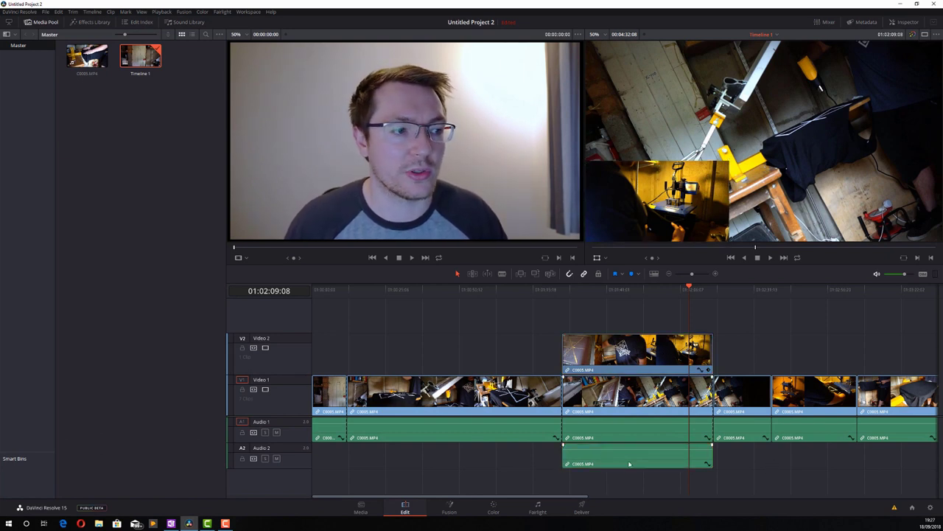
key(Delete)
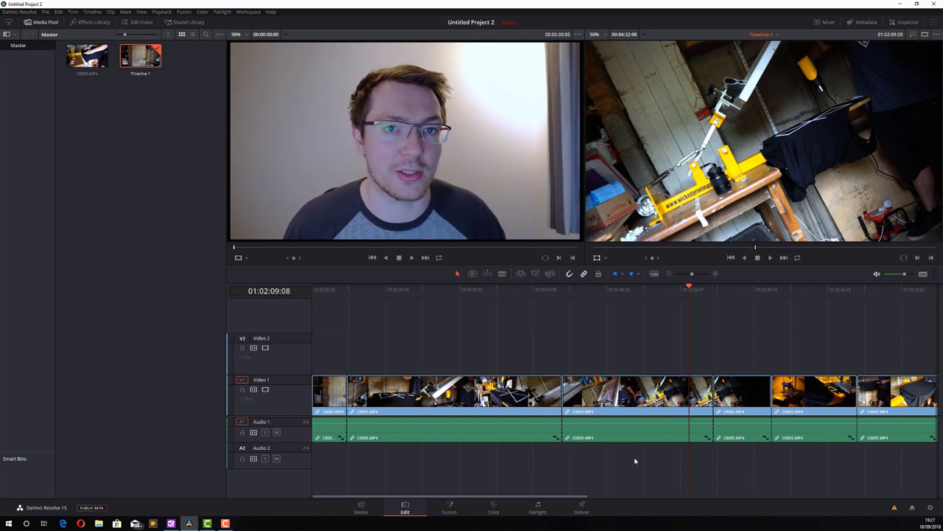
key(ctrl+z)
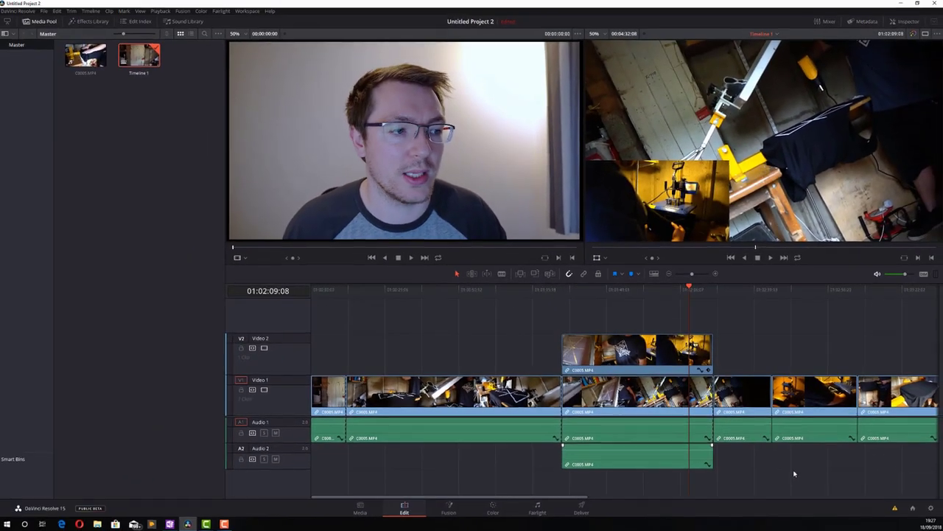
click(609, 460)
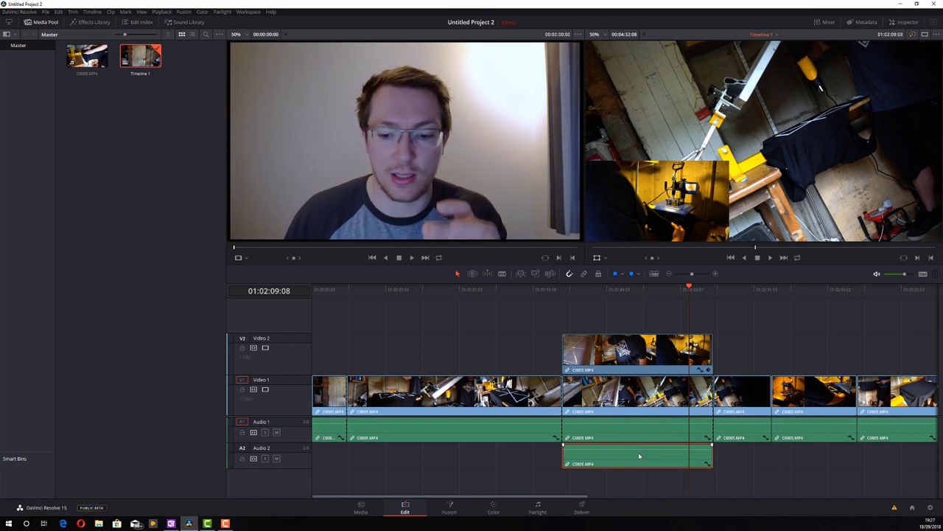
key(Delete)
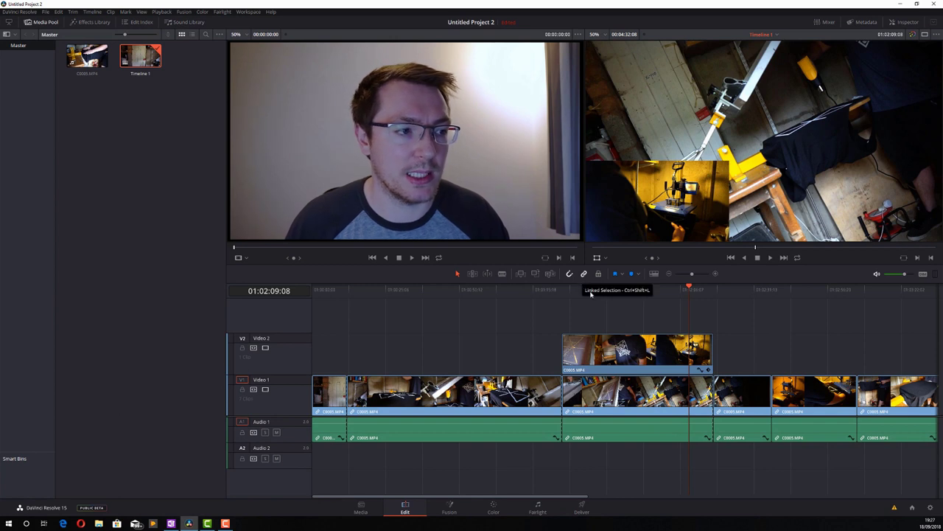
click(581, 382)
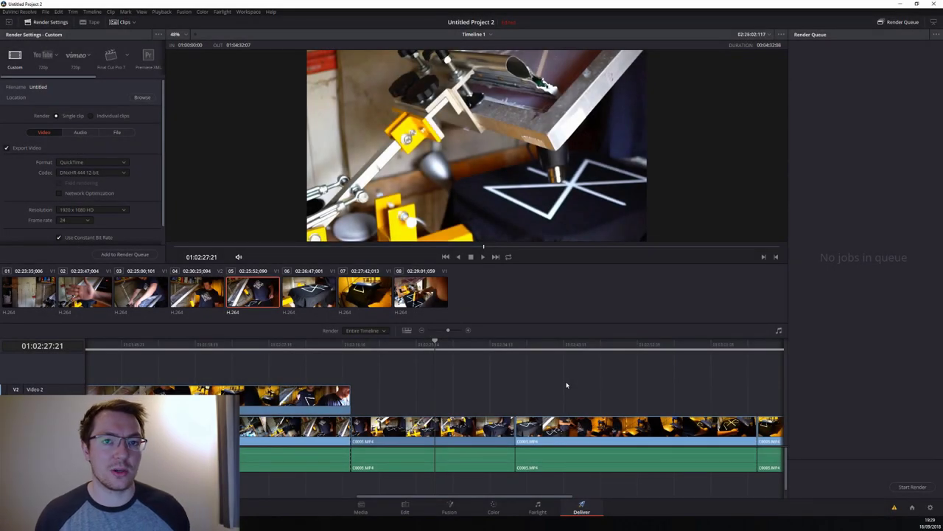
Add Timeline 1 to the render queue as the first job.
click(125, 253)
scroll(157, 150, down, 1)
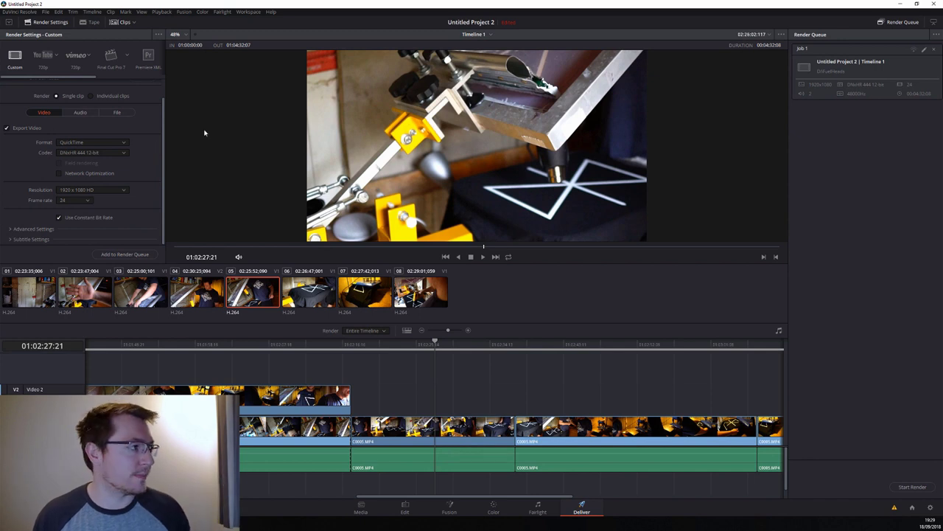
scroll(161, 127, up, 1)
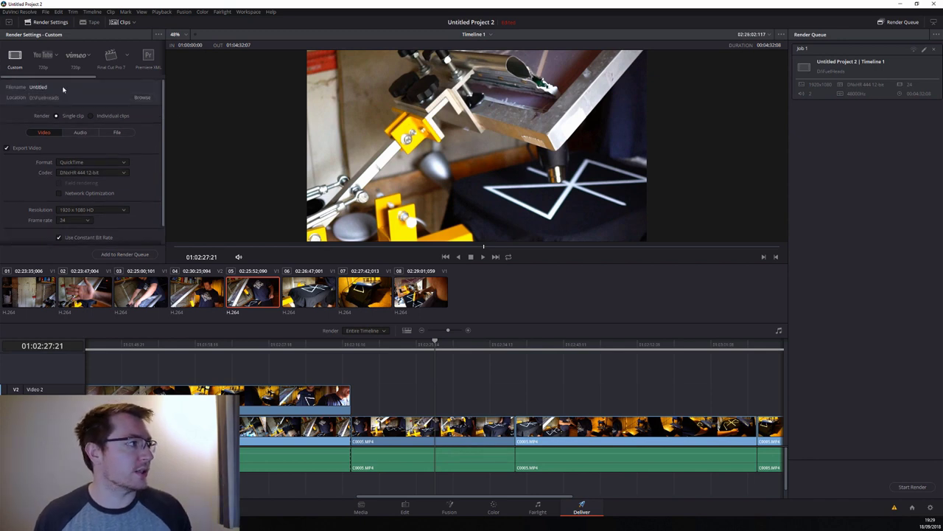
Set the custom file name to Untitled1_, queue a second job, and select both jobs.
click(116, 132)
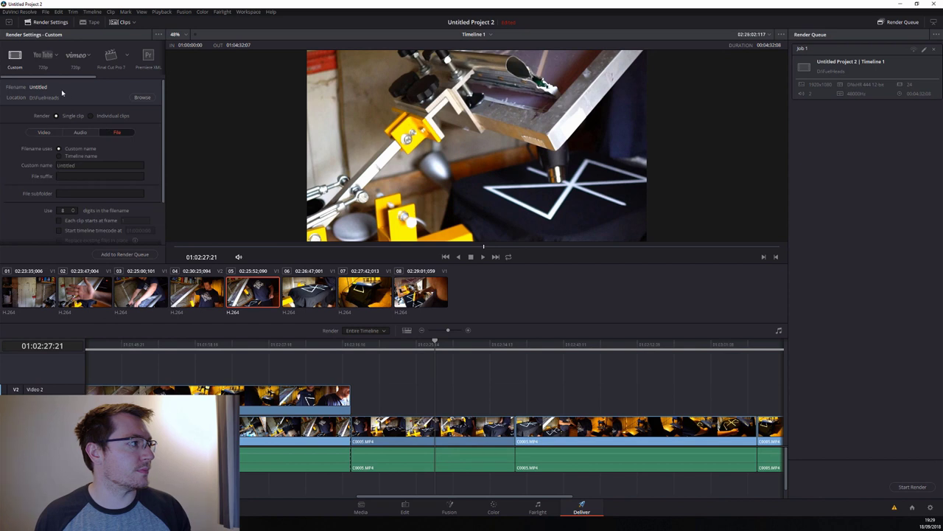
click(89, 166)
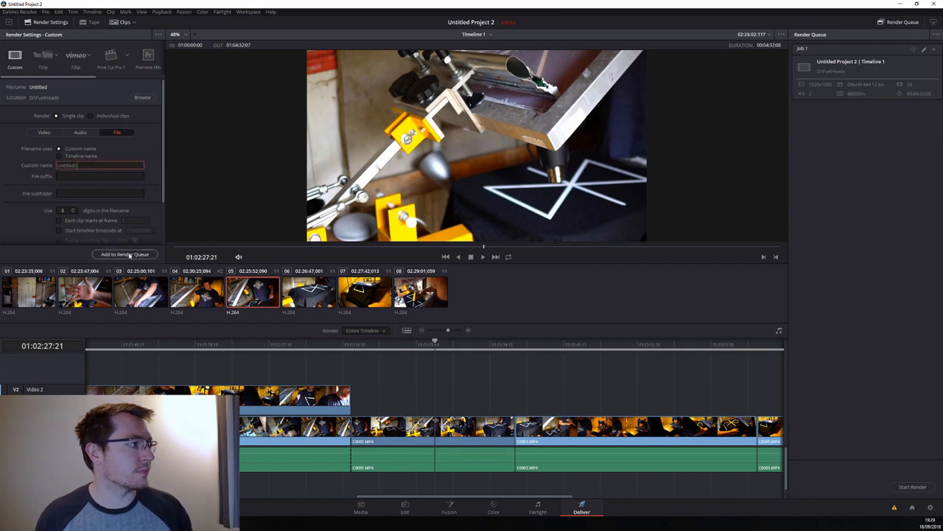
click(124, 253)
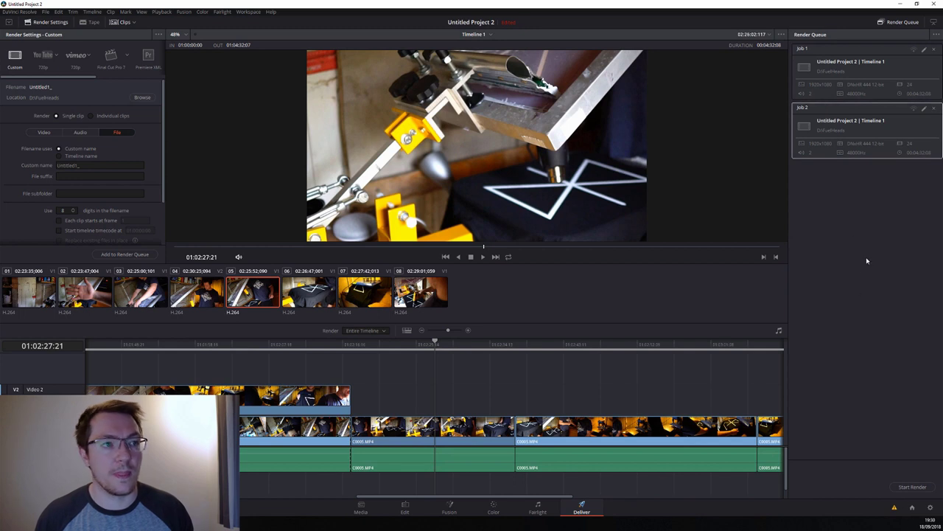
drag(915, 238, 816, 73)
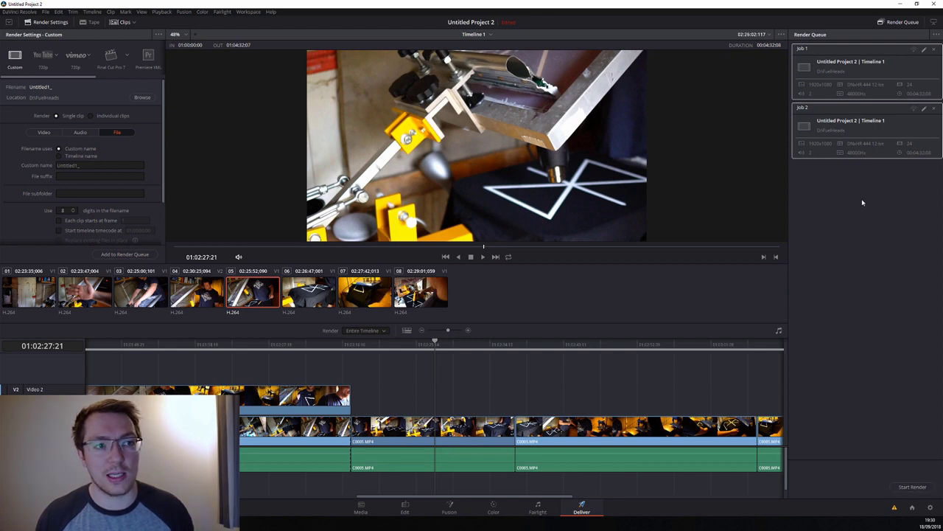
Deselect the Render Queue jobs so both render, then start rendering them.
click(851, 245)
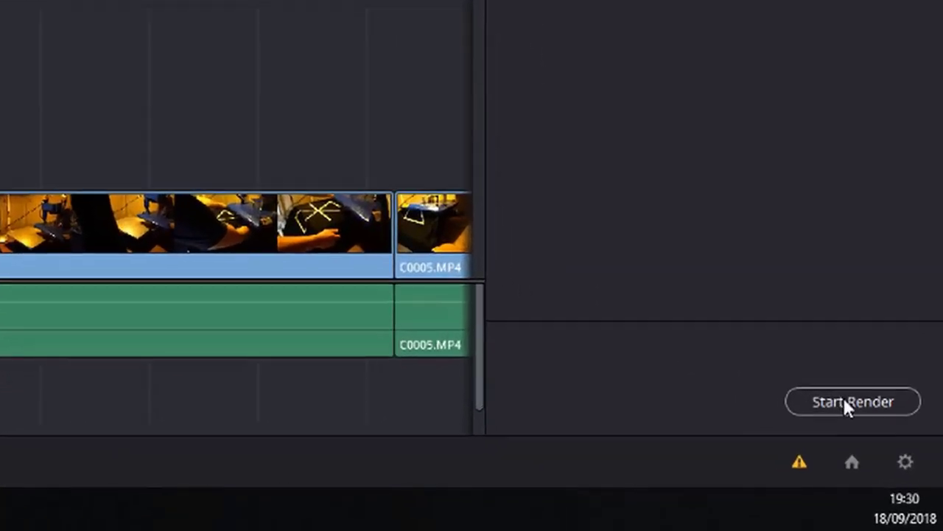
click(911, 487)
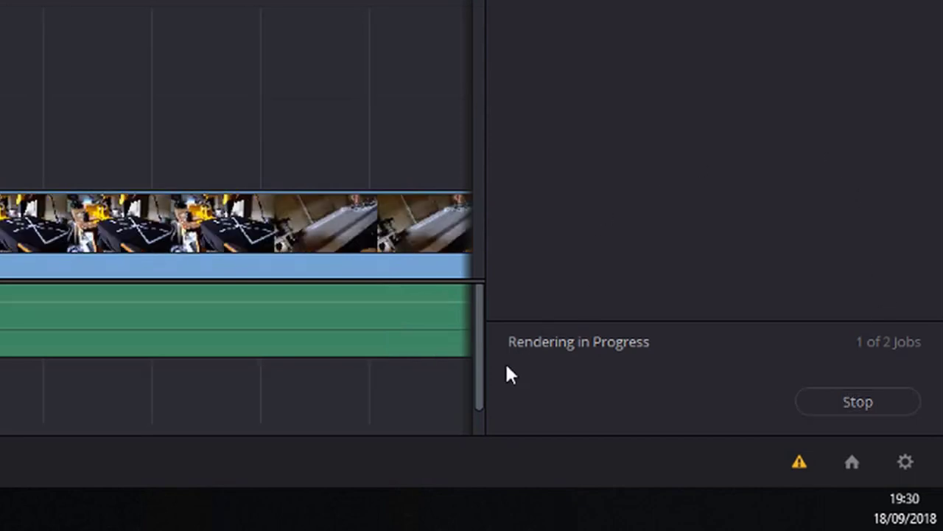